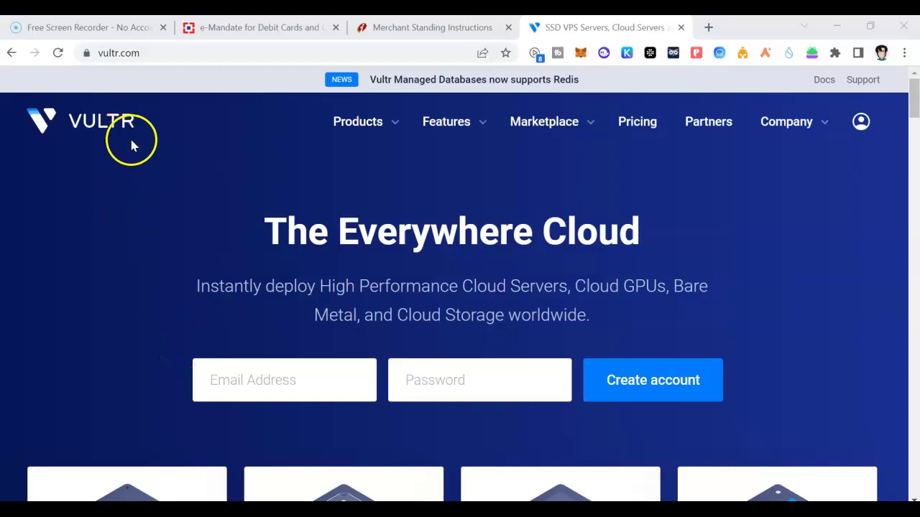
pyautogui.scroll(-3, 158, 202)
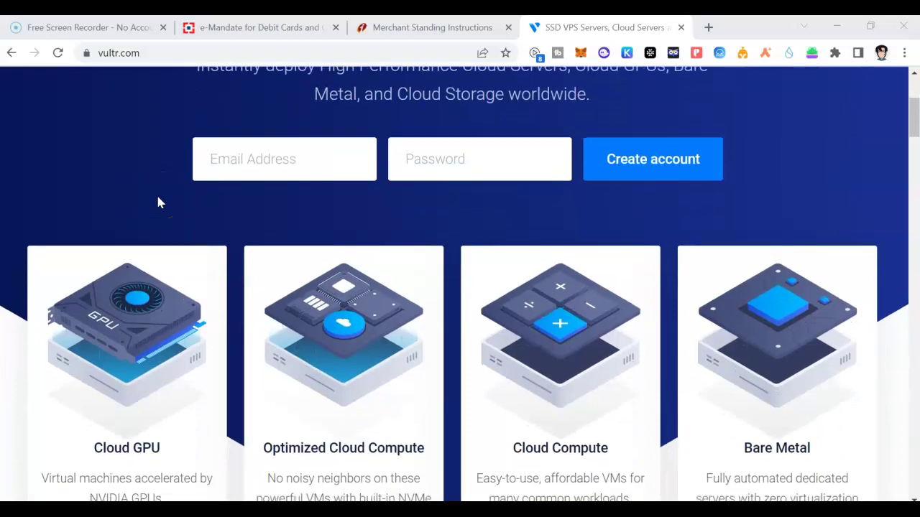
pyautogui.scroll(-2, 160, 202)
pyautogui.scroll(4, 159, 203)
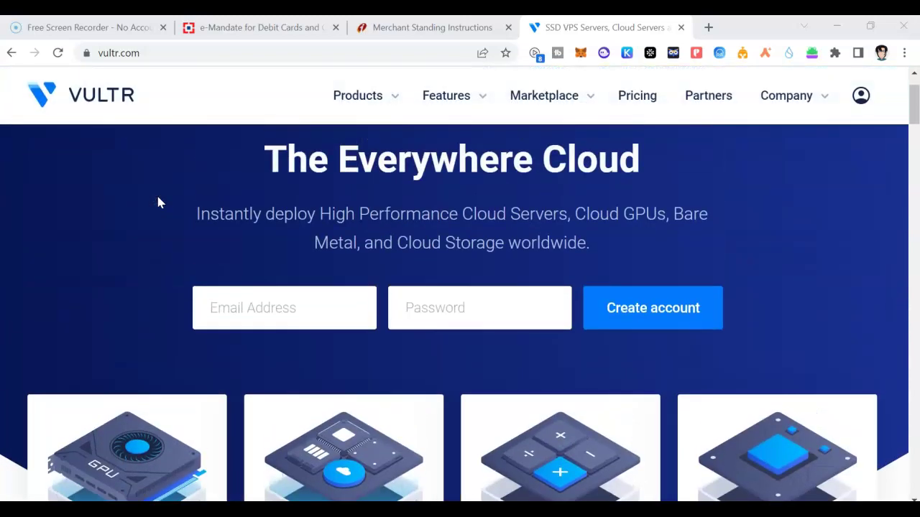
pyautogui.scroll(1, 158, 200)
pyautogui.click(151, 205)
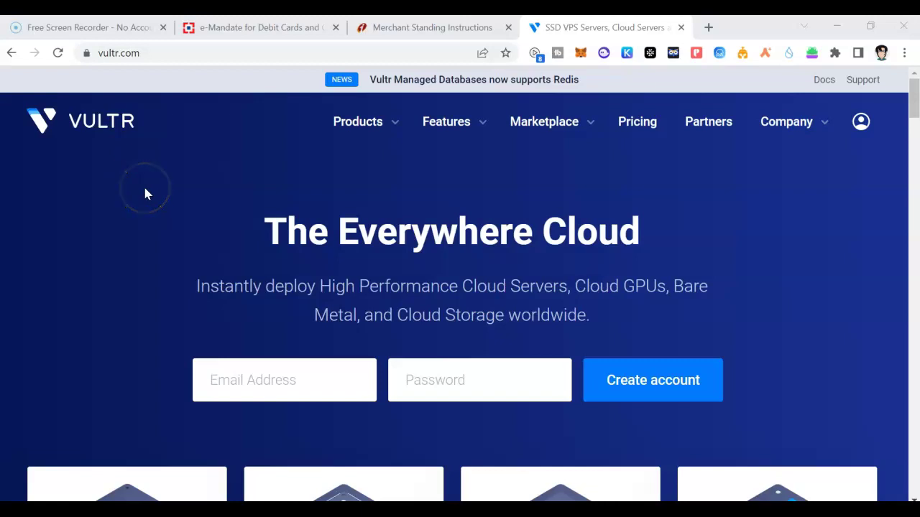
# - Switch to the HDFC Bank e-mandate page and open the login for Merchant Standing Instructions
pyautogui.click(215, 27)
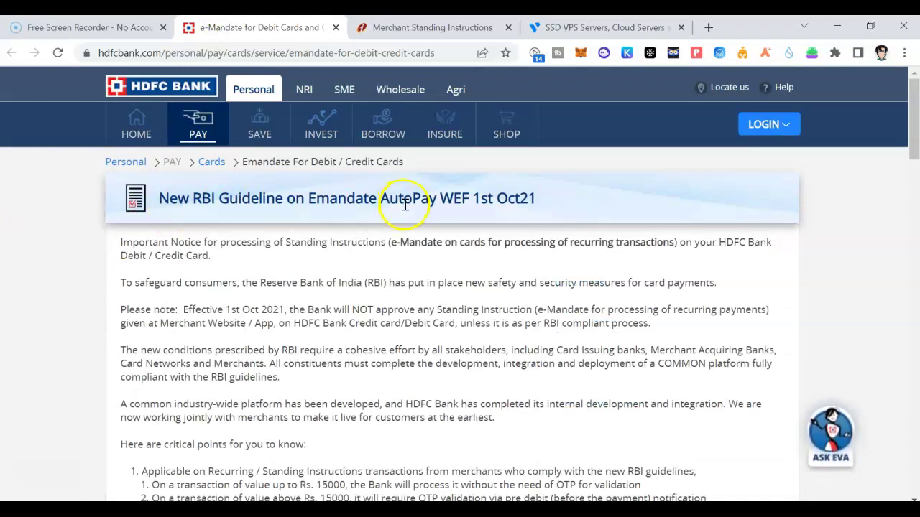
pyautogui.scroll(-1, 503, 201)
pyautogui.click(787, 126)
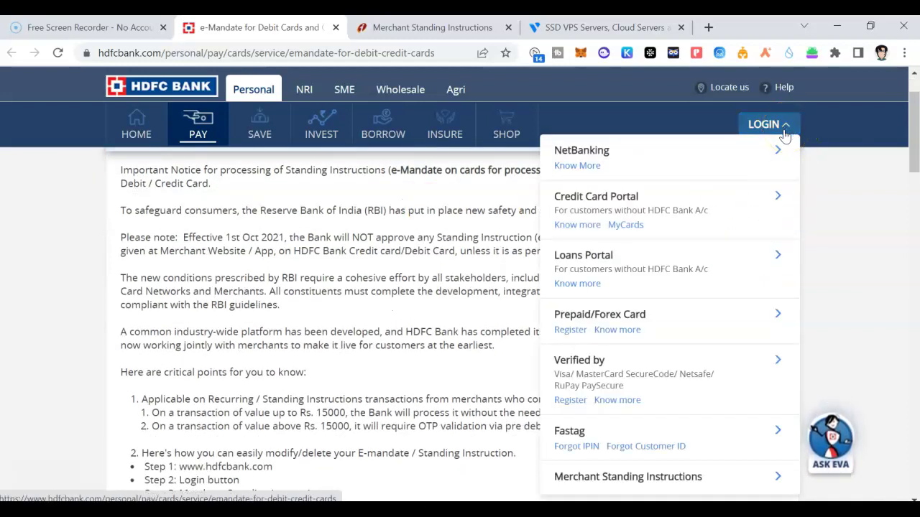
pyautogui.click(651, 489)
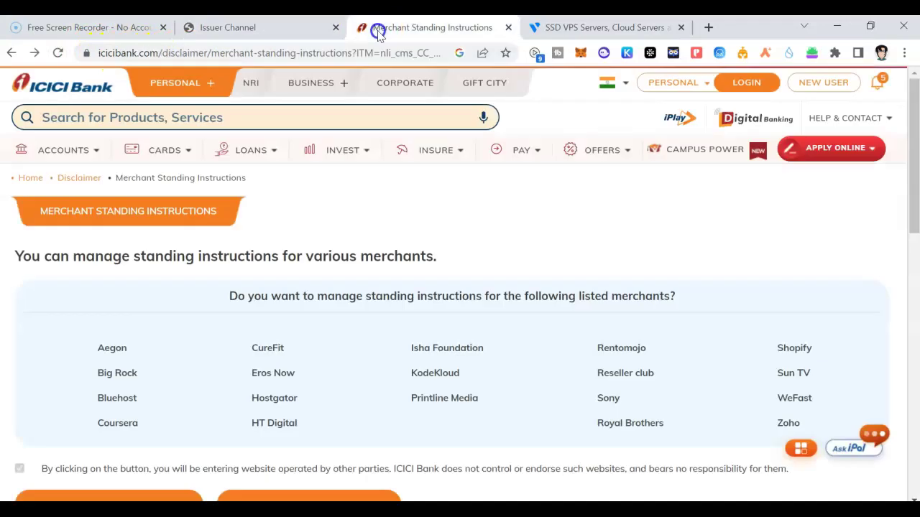
# - Open ICICI Bank's Manage Standing Instructions page for credit cards and proceed for other merchants
pyautogui.scroll(-1, 702, 323)
pyautogui.scroll(1, 201, 215)
pyautogui.moveTo(181, 154)
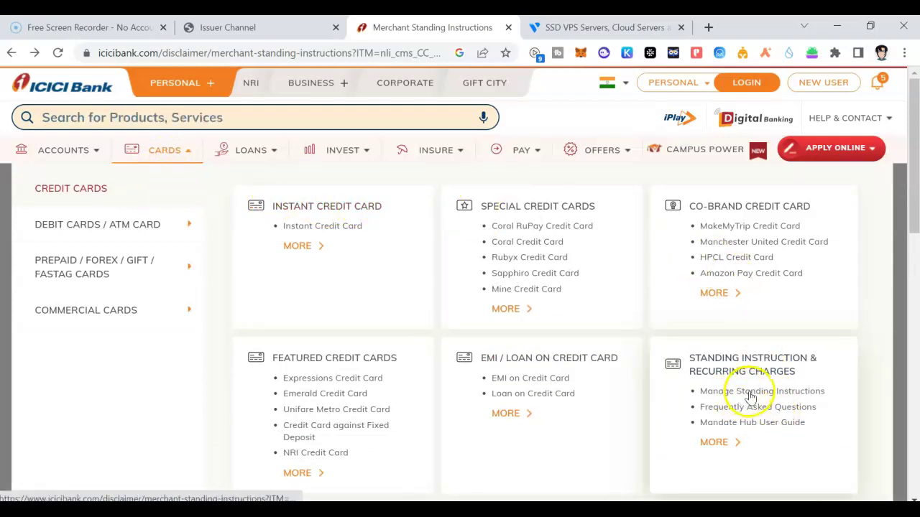
pyautogui.click(749, 394)
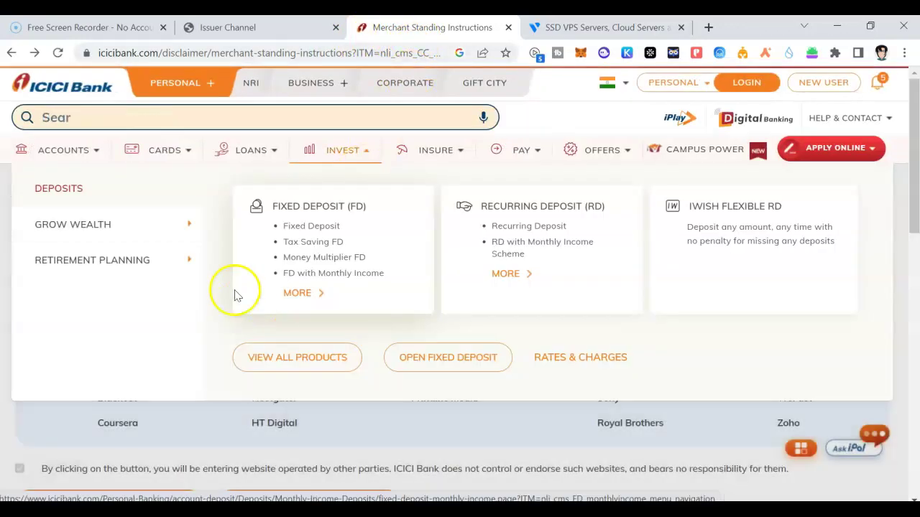
pyautogui.scroll(-1, 363, 313)
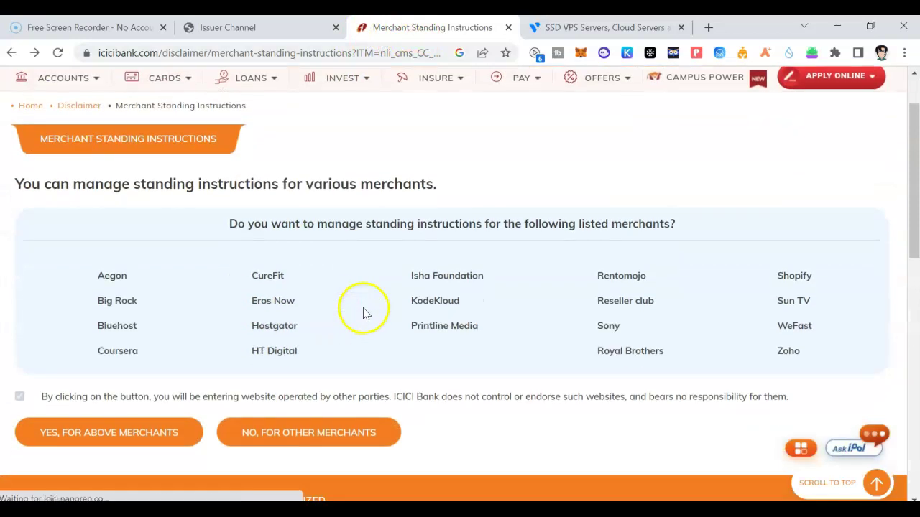
pyautogui.click(277, 433)
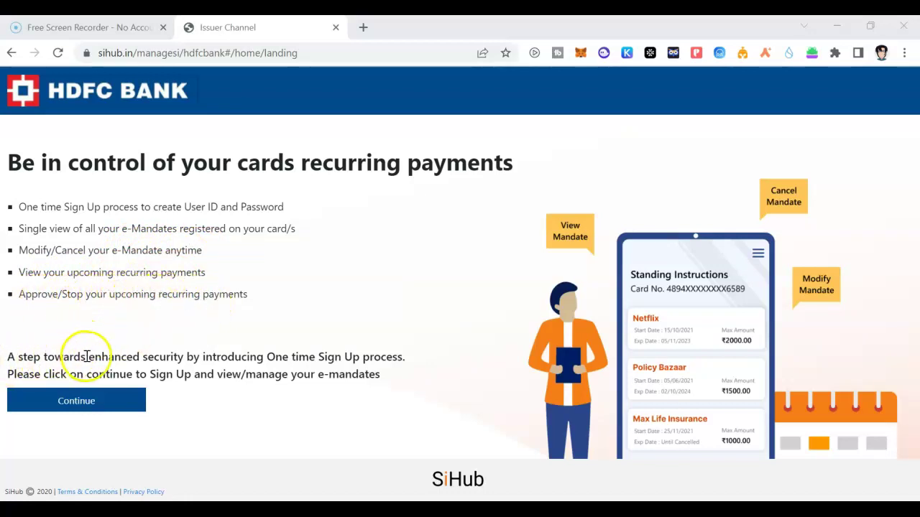
# - Continue past the HDFC Bank e-mandate landing page, look at the sign-up form and go back to the login
pyautogui.click(117, 403)
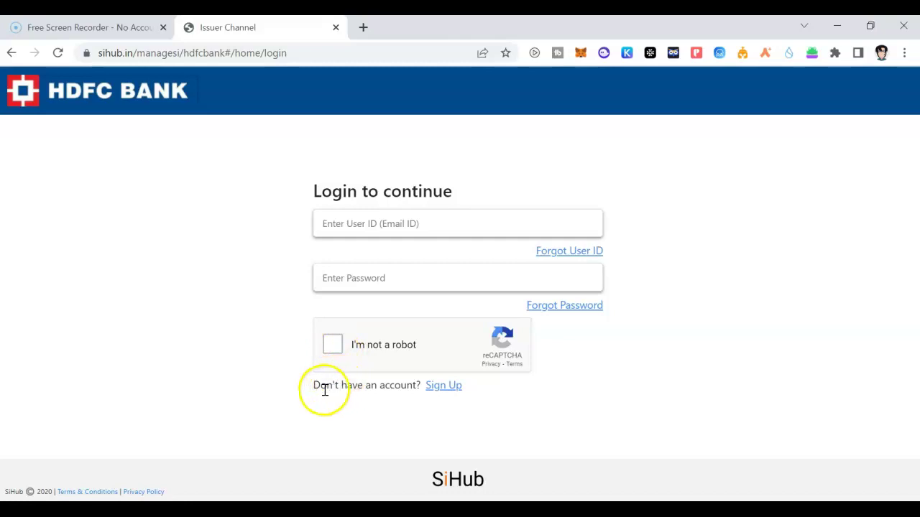
pyautogui.click(449, 388)
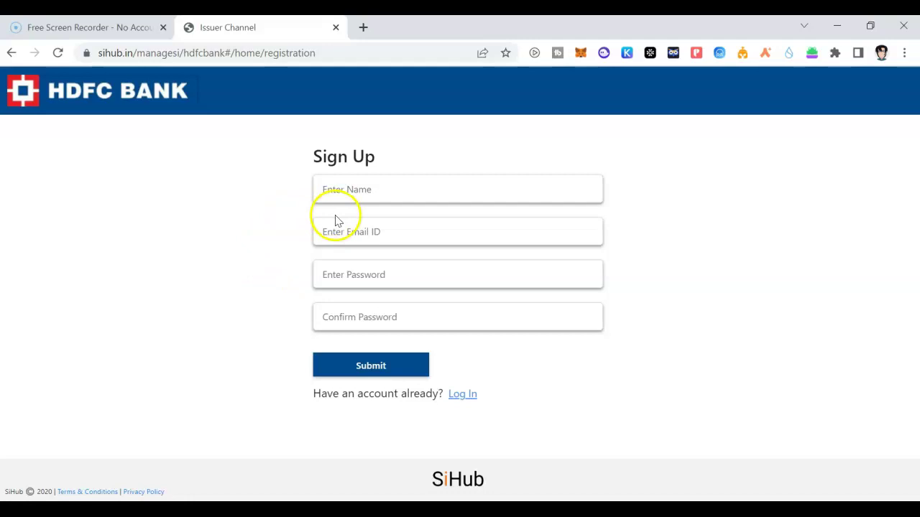
pyautogui.moveTo(437, 218)
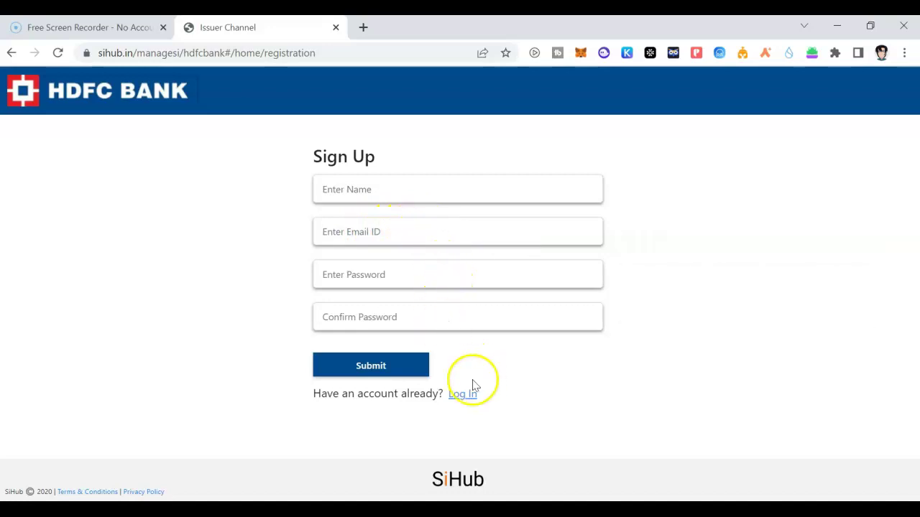
pyautogui.click(396, 366)
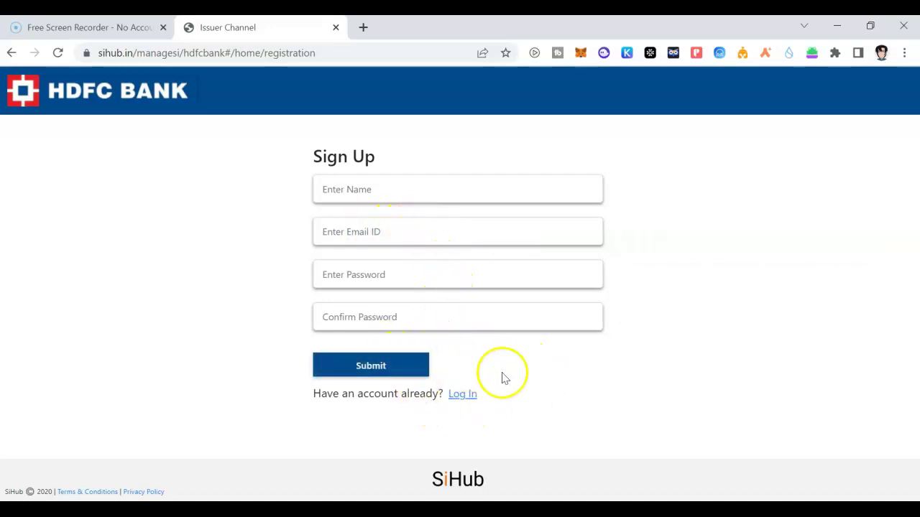
pyautogui.click(462, 394)
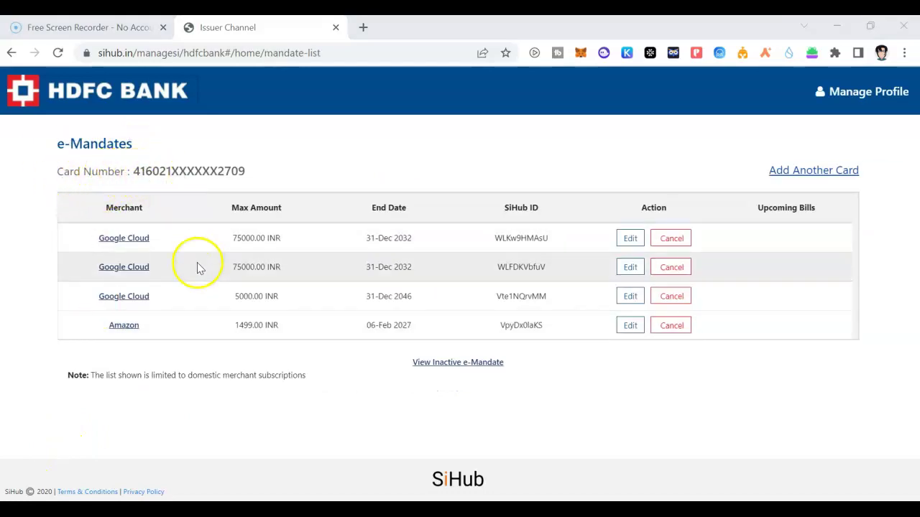
# - View the details of the Amazon e-mandate and return to the e-mandate list
pyautogui.click(132, 327)
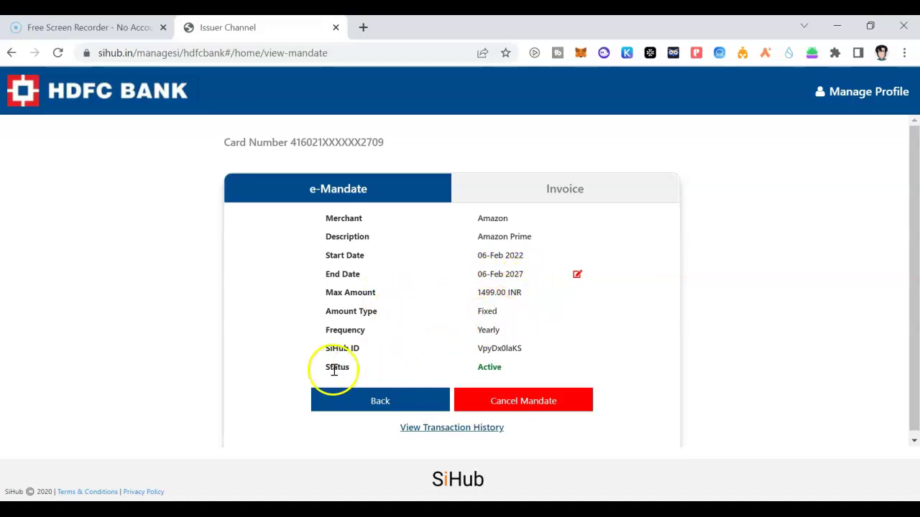
pyautogui.click(504, 401)
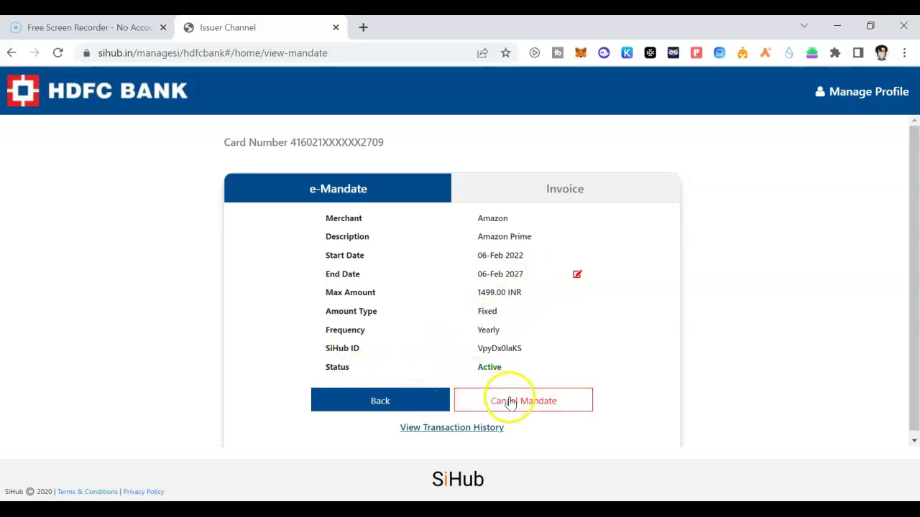
pyautogui.click(438, 404)
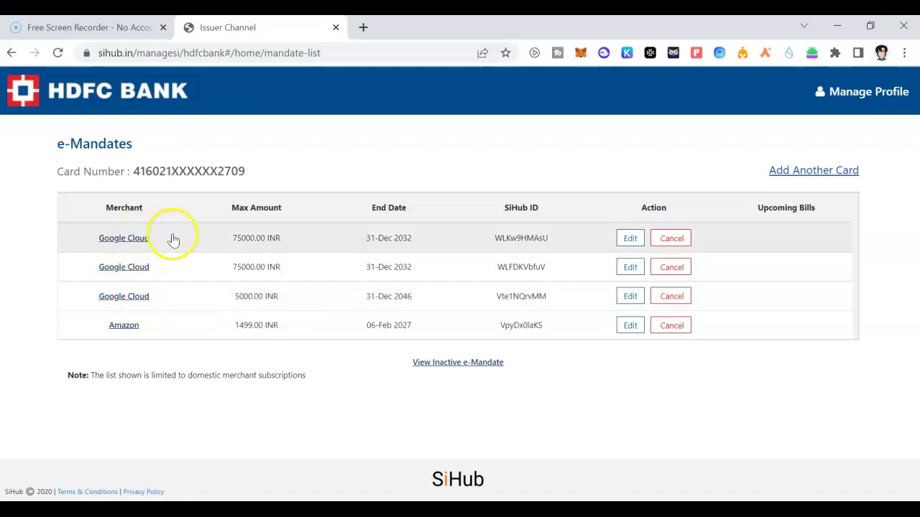
# - Cancel the second Google Cloud e-mandate, with a maximum of 75000 INR, using the remark "not required" and authenticate with the OTP
pyautogui.click(126, 268)
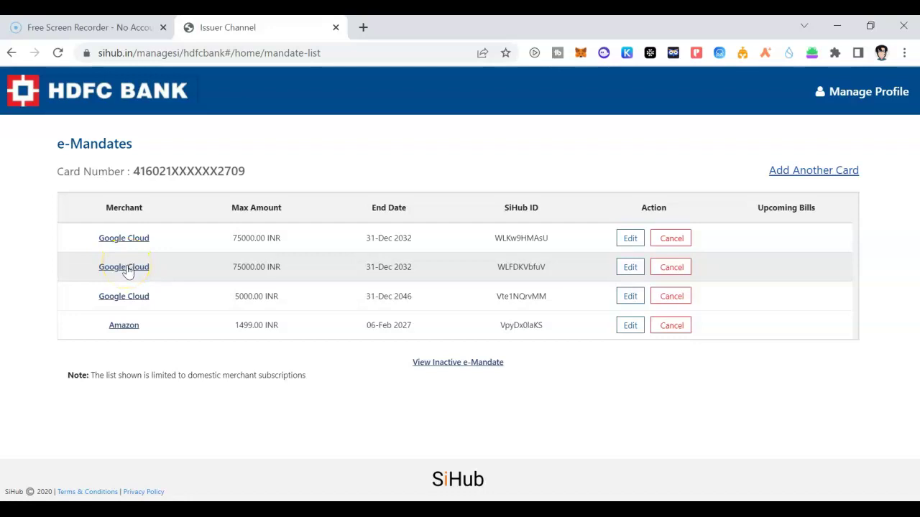
pyautogui.click(128, 295)
pyautogui.click(124, 269)
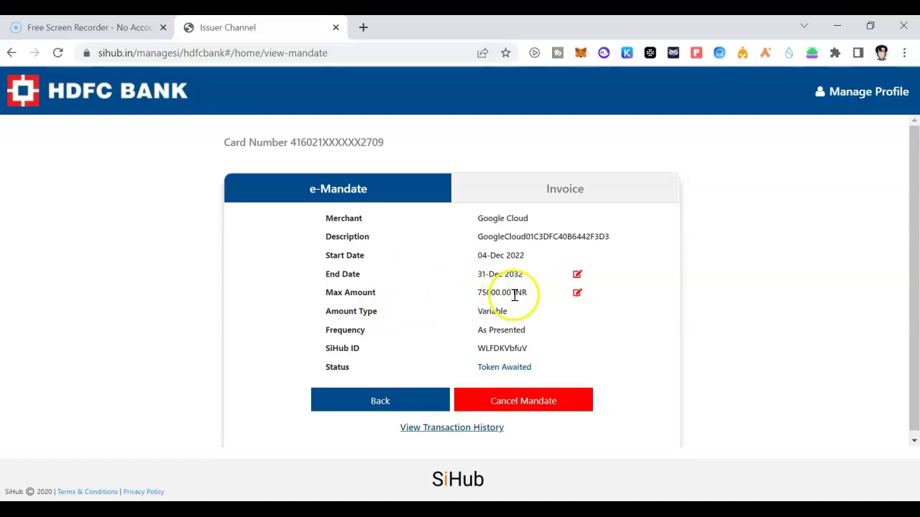
pyautogui.click(540, 403)
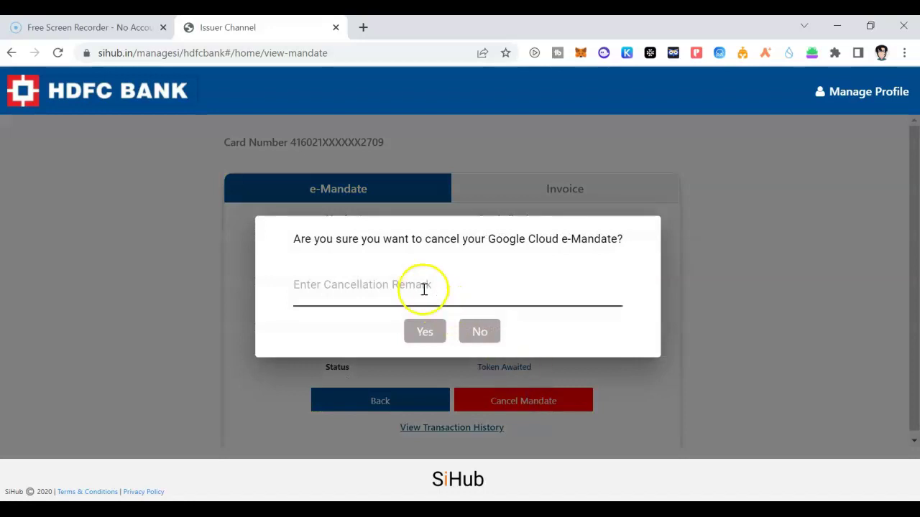
pyautogui.click(416, 284)
pyautogui.write('not required')
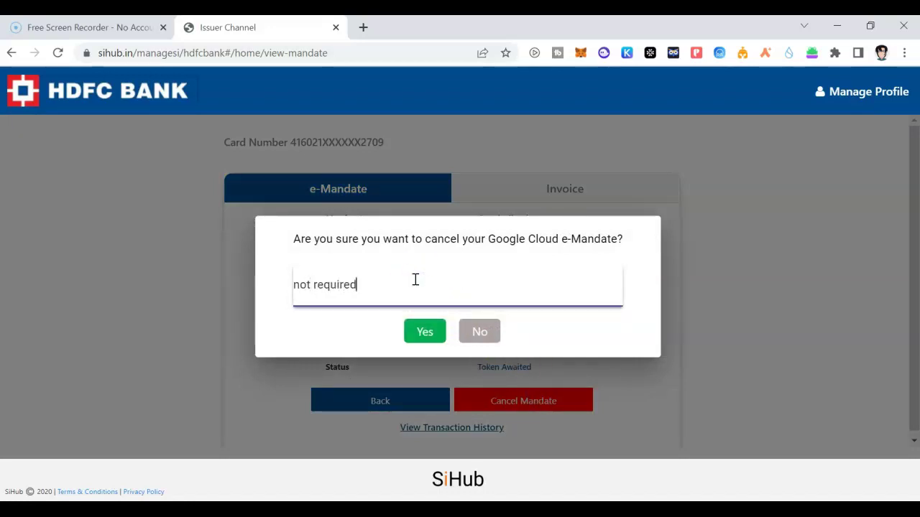
pyautogui.click(439, 335)
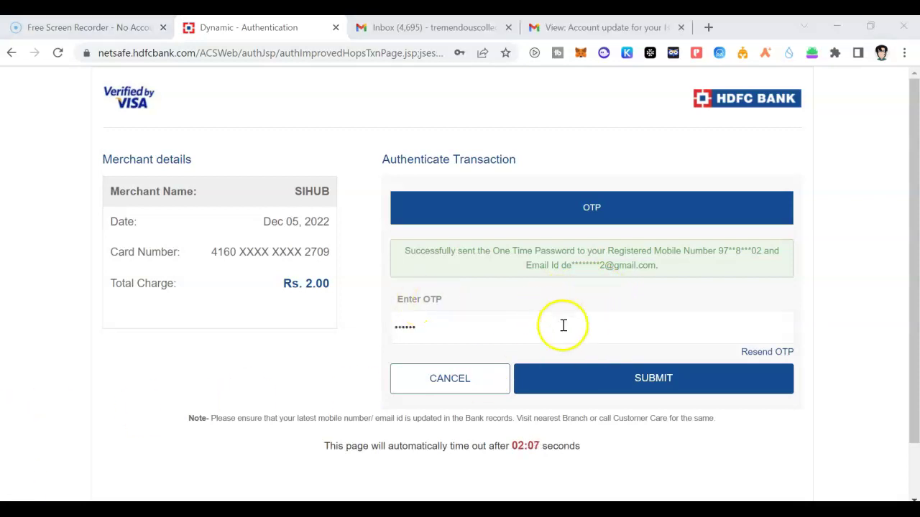
pyautogui.click(601, 384)
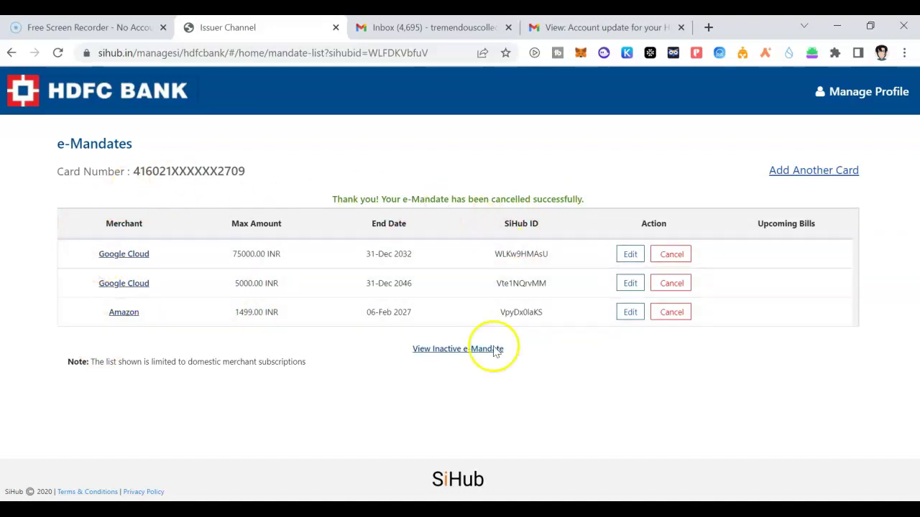
# - Show the inactive e-mandates in the list and log out of the HDFC Bank portal
pyautogui.click(438, 352)
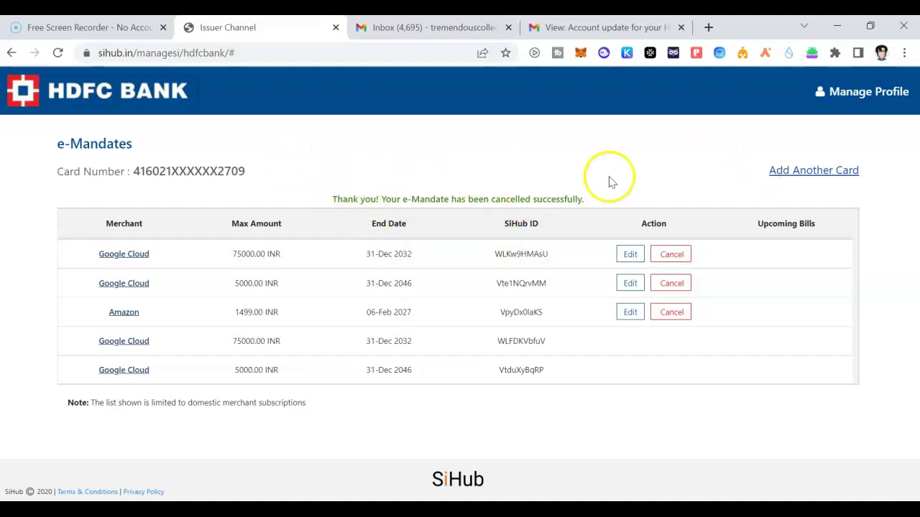
pyautogui.click(860, 93)
pyautogui.click(798, 169)
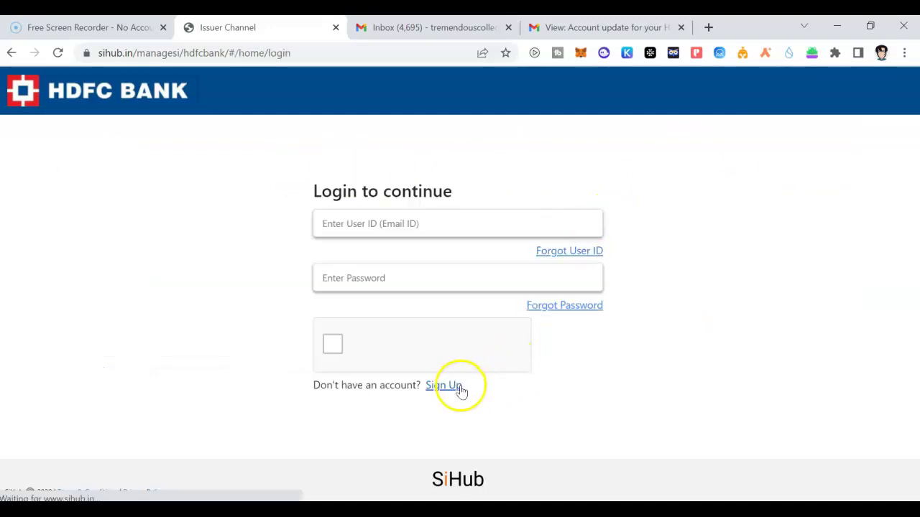
# - Close the two Gmail pages and the HDFC Bank e-mandate portal page
pyautogui.click(508, 28)
pyautogui.click(507, 28)
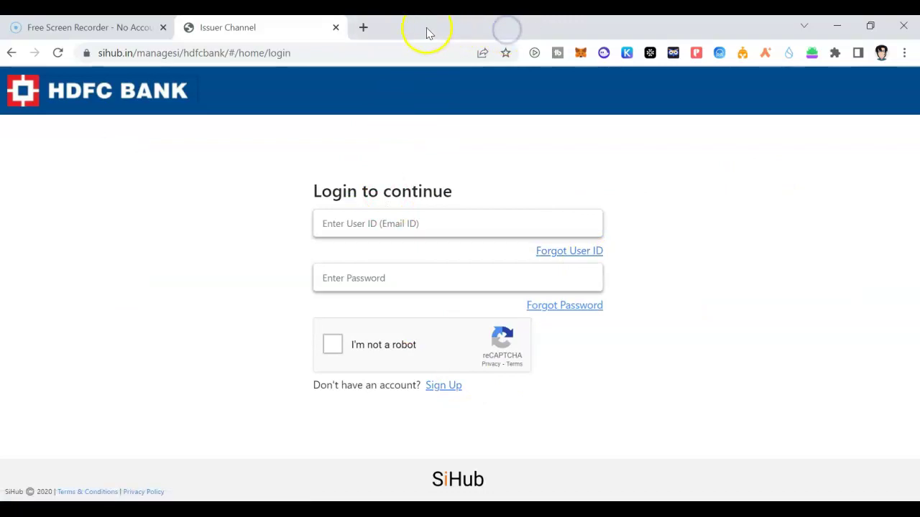
pyautogui.click(336, 28)
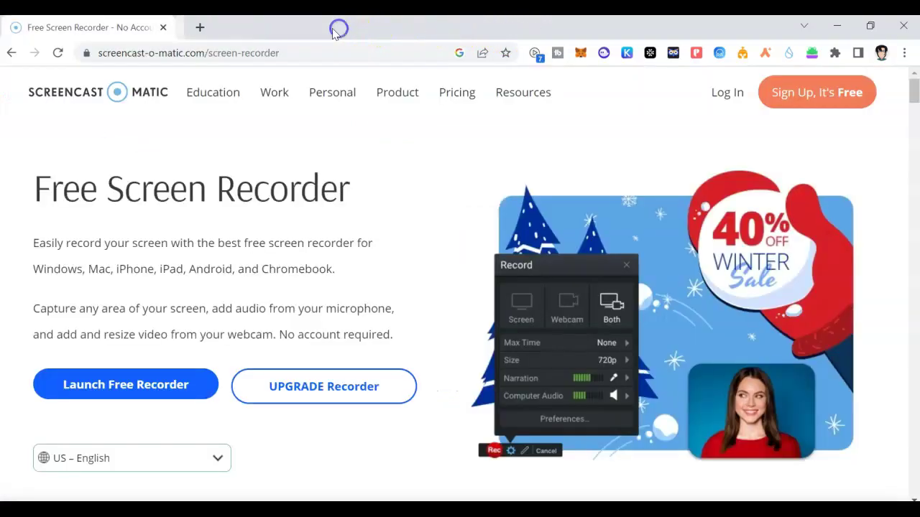
# - Search Google for "icici bank emandate" in a new browser tab
pyautogui.click(189, 27)
pyautogui.write('i')
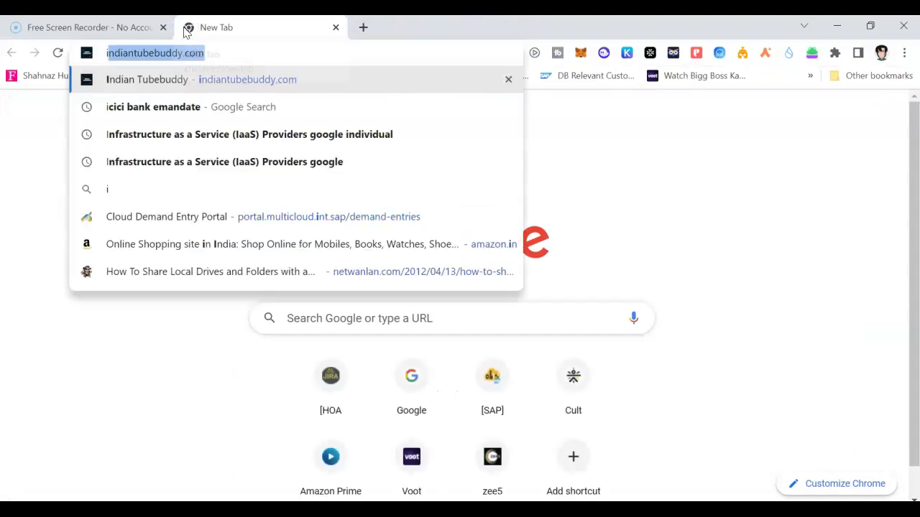
pyautogui.write('cici bank emandate')
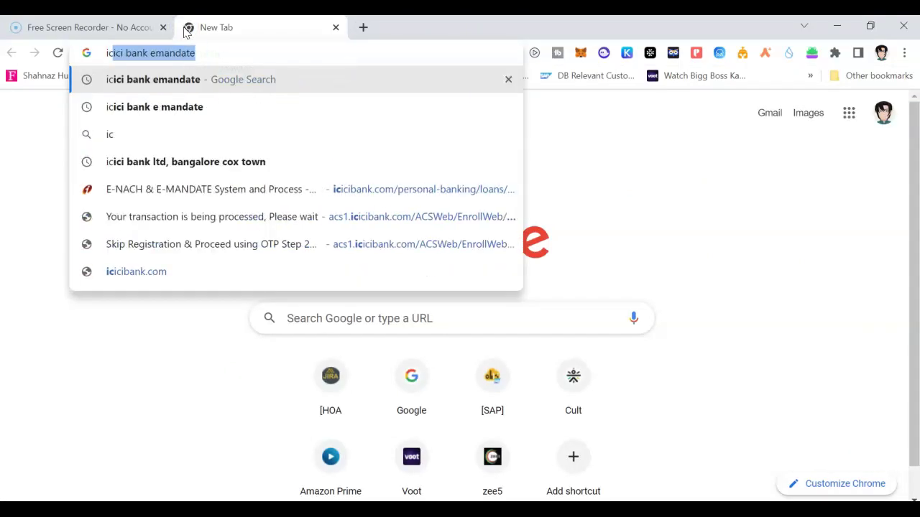
pyautogui.press('Return')
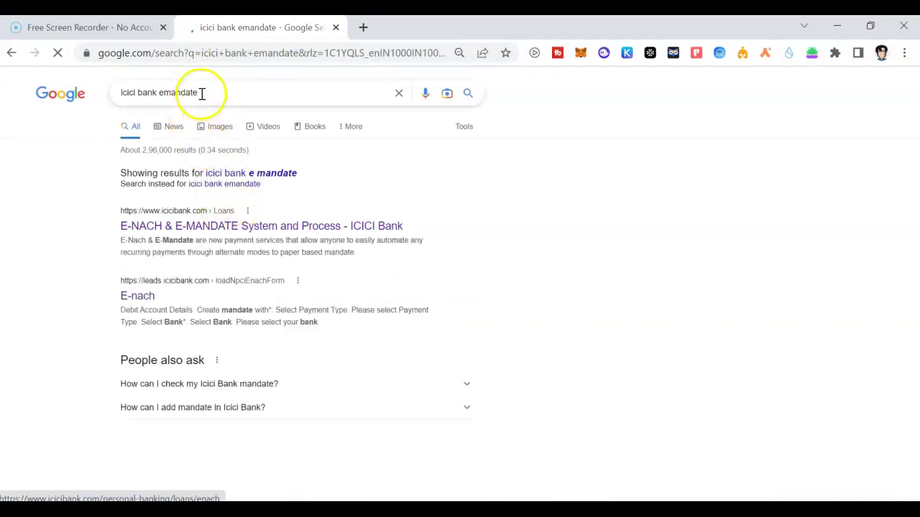
# - Change the Google search to "icici bank" and open the bank's personal banking website
pyautogui.click(175, 92)
pyautogui.doubleClick(167, 92)
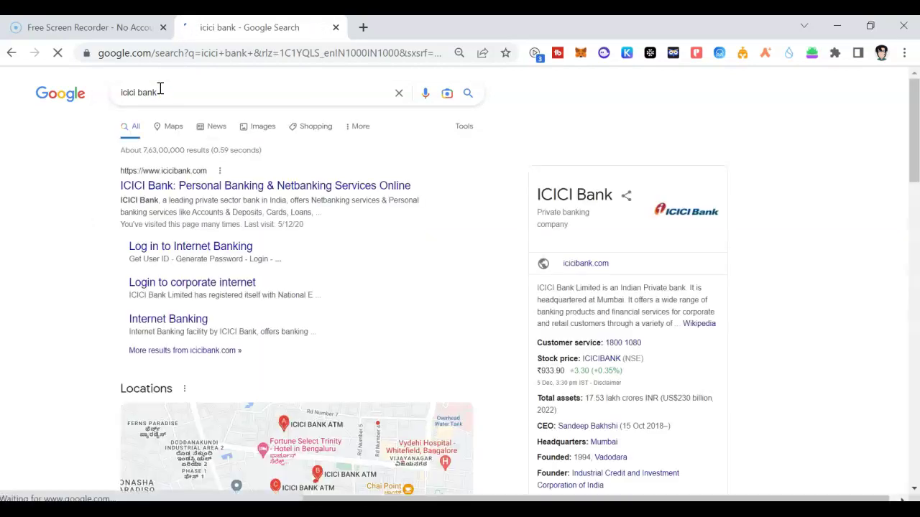
pyautogui.click(192, 191)
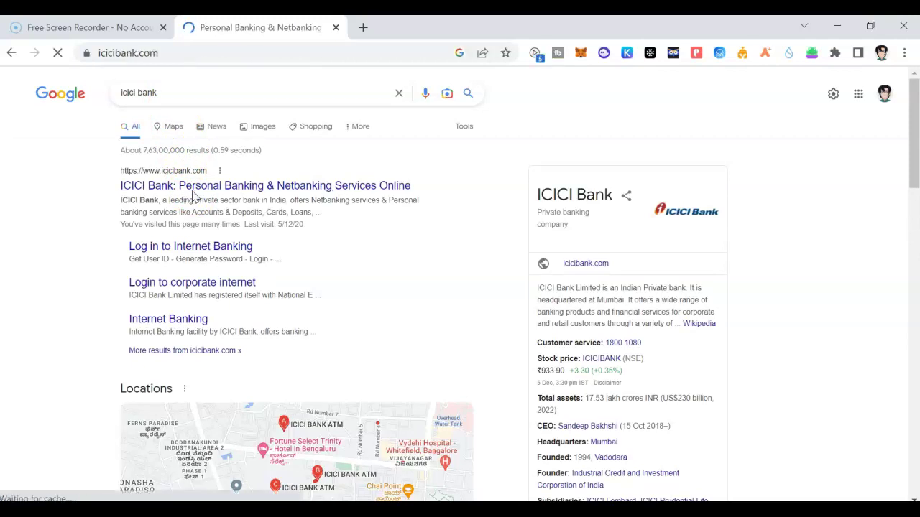
pyautogui.click(201, 192)
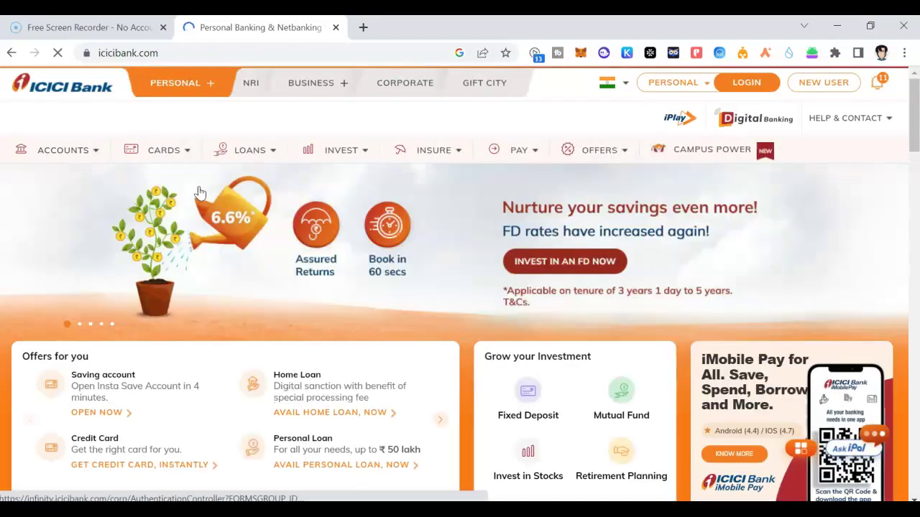
# - Open the credit card Manage Standing Instructions page and continue to the recurring transactions login for other merchants
pyautogui.click(168, 154)
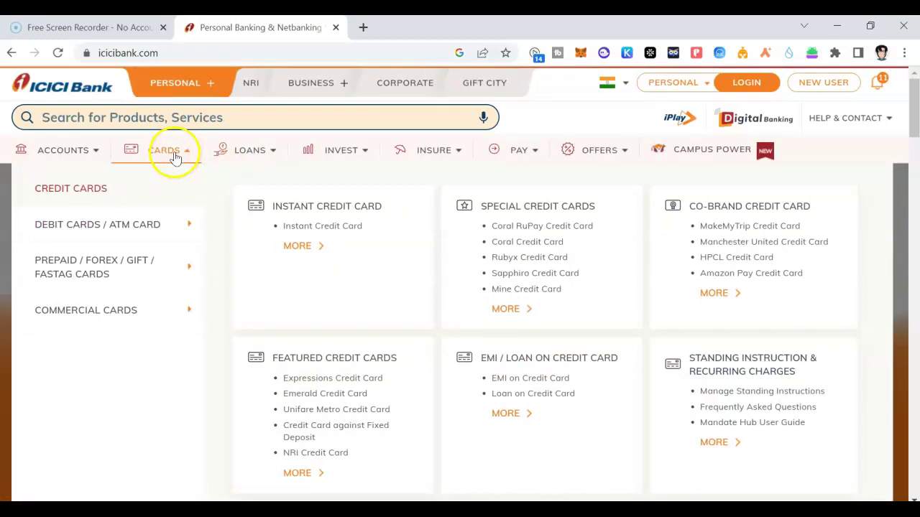
pyautogui.click(753, 391)
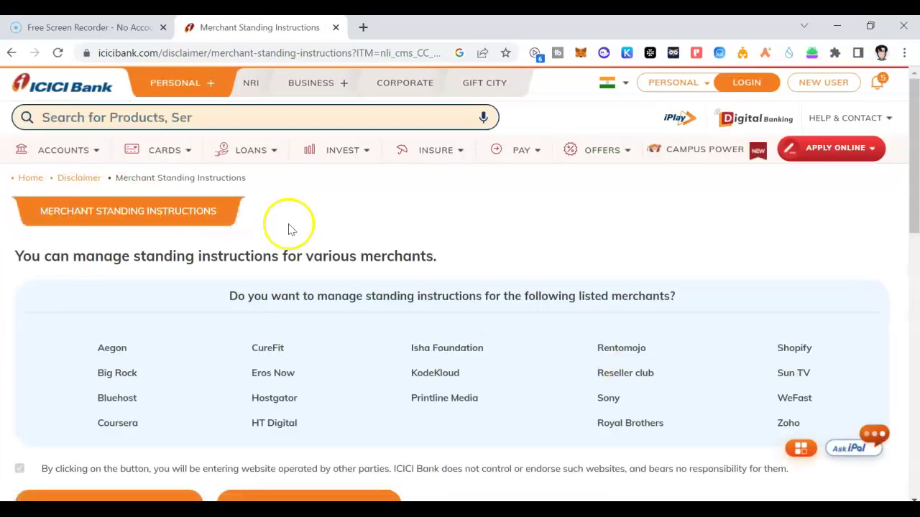
pyautogui.scroll(-3, 697, 301)
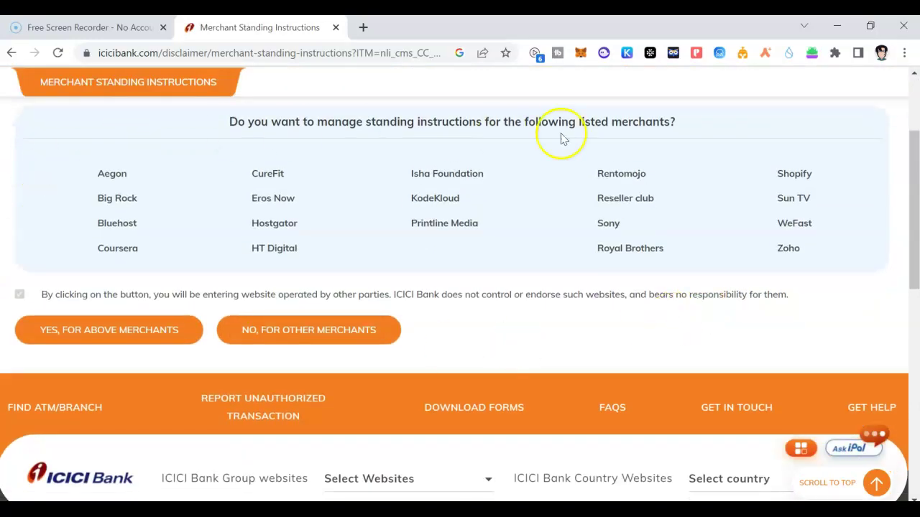
pyautogui.click(331, 331)
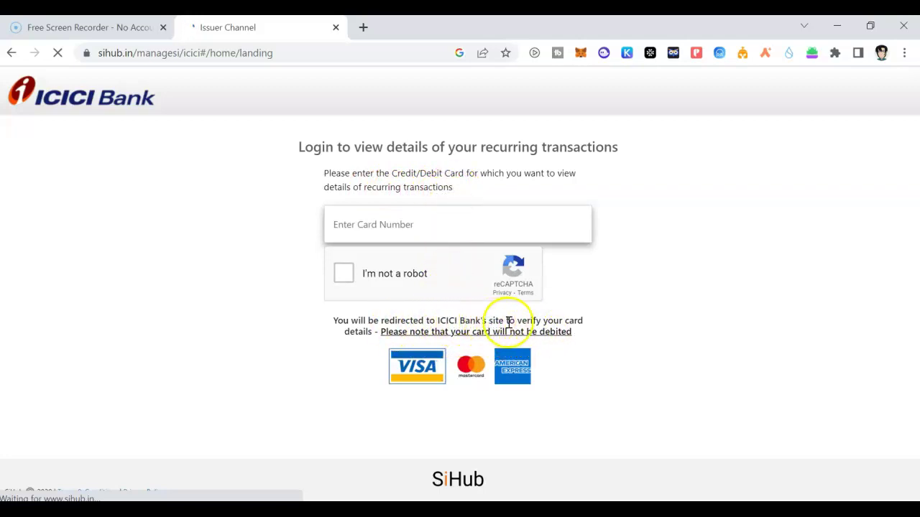
# - Point out the card number field and the reCAPTCHA check on the recurring transactions login form
pyautogui.click(337, 217)
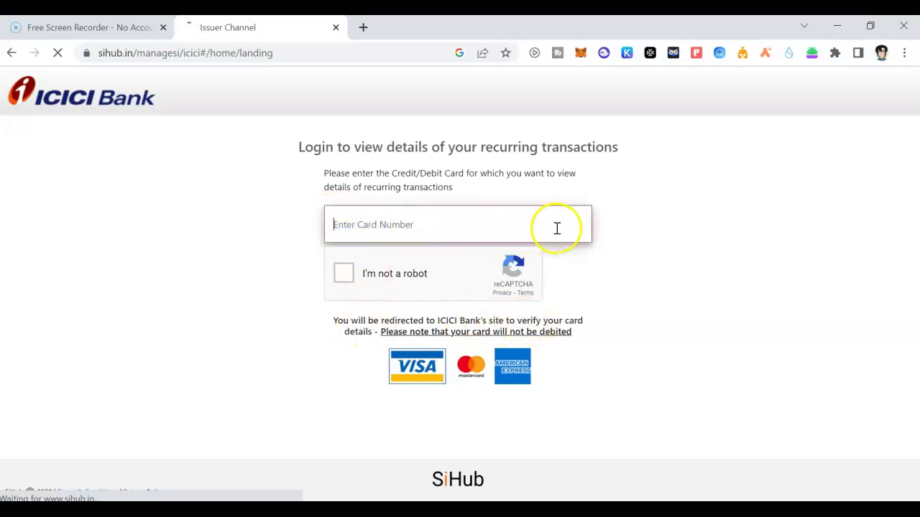
pyautogui.click(348, 276)
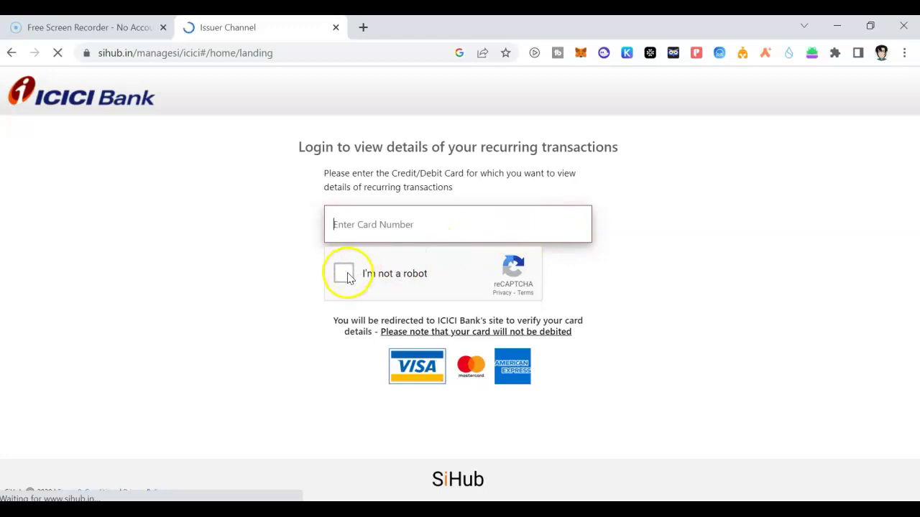
pyautogui.click(468, 220)
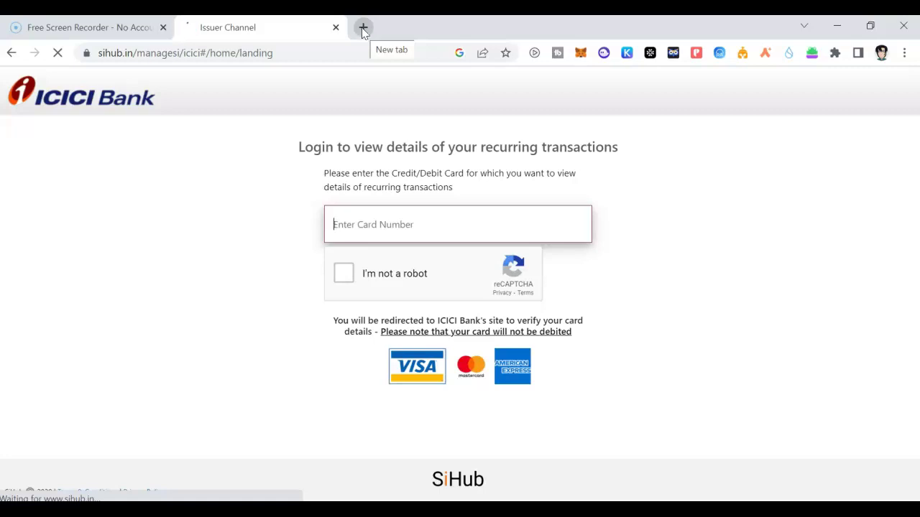
pyautogui.click(366, 106)
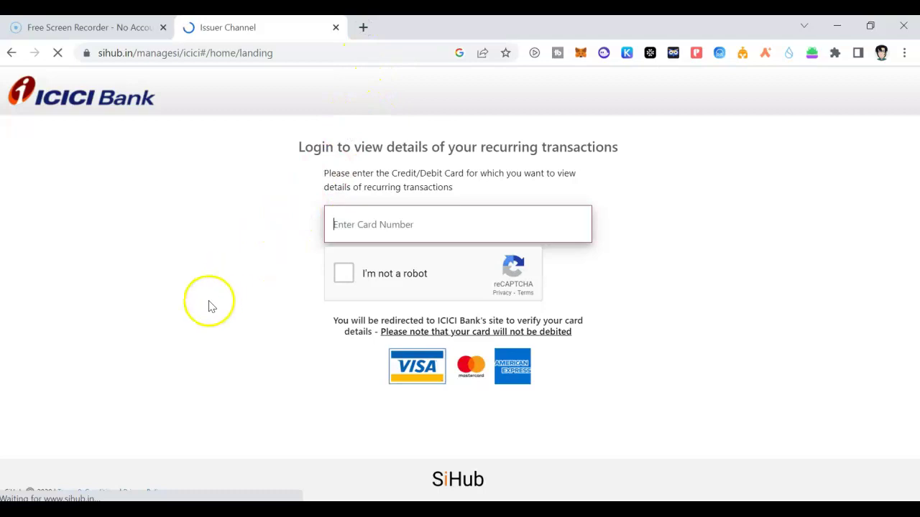